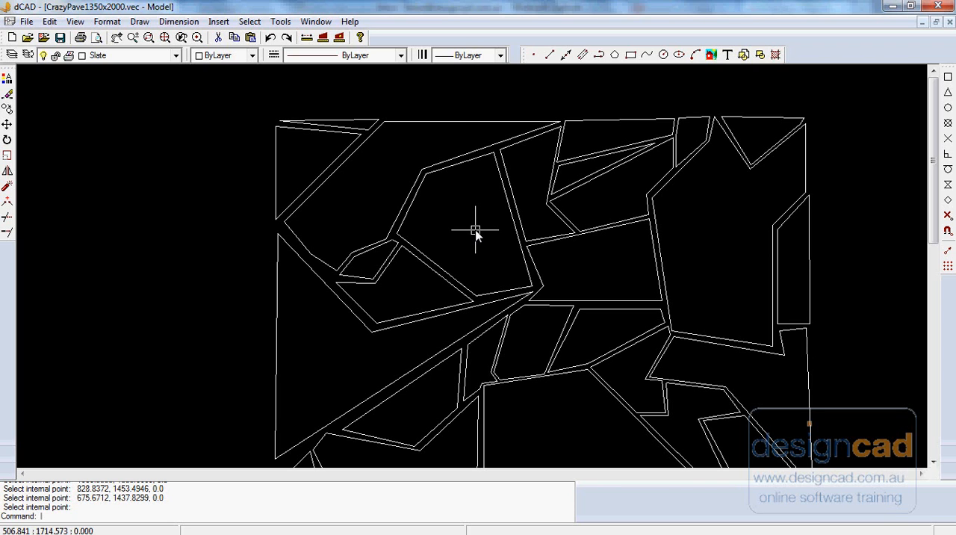
- Join the separate edge lines of the five-sided stone in the upper-left area into one outline
click(465, 121)
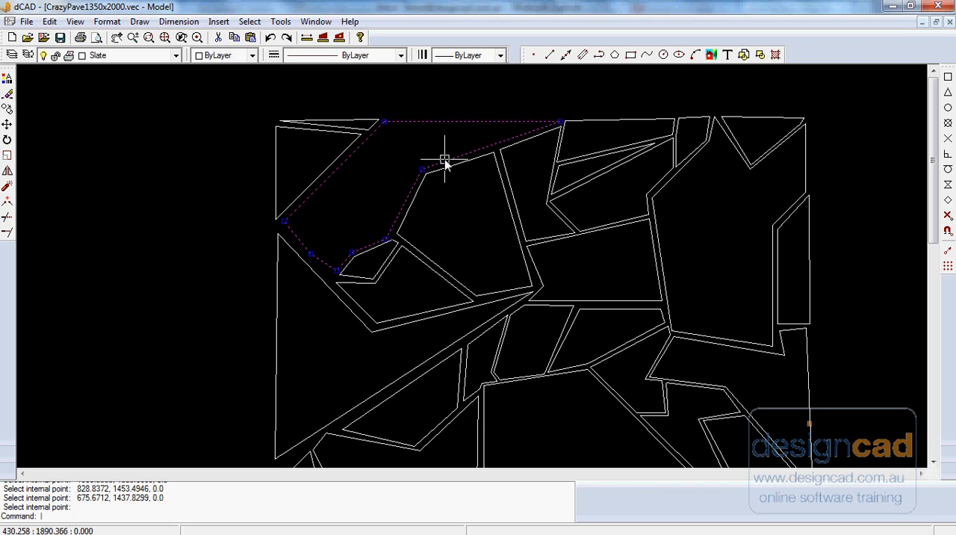
key(Escape)
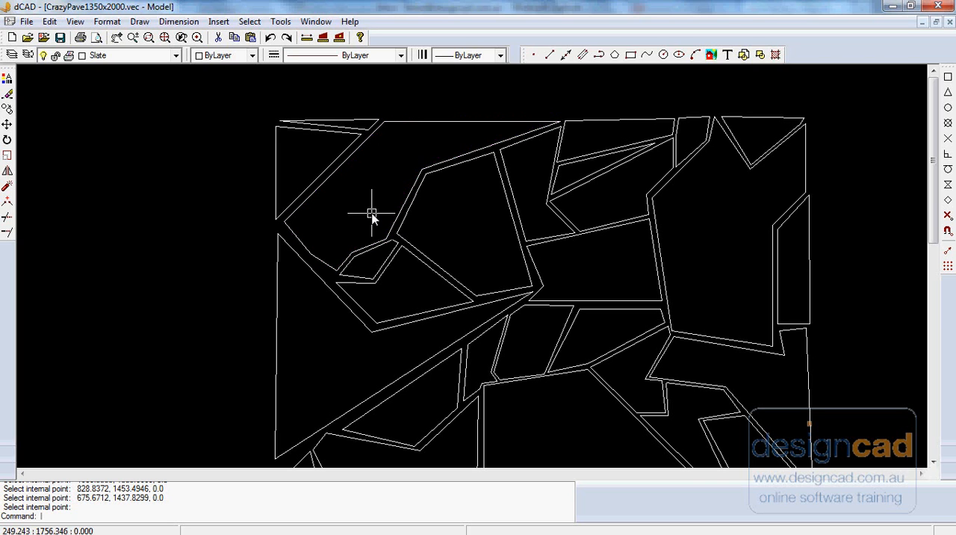
click(479, 157)
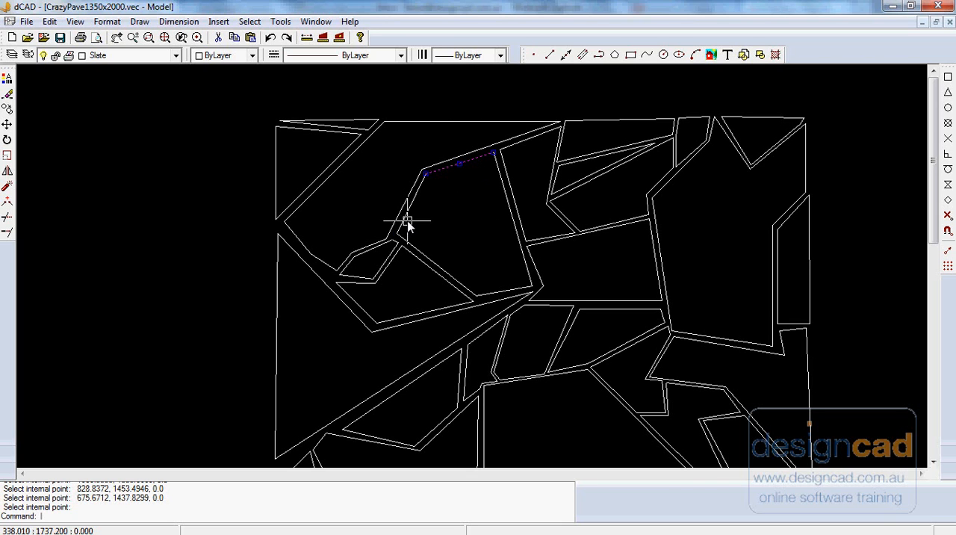
click(437, 263)
click(484, 296)
click(516, 234)
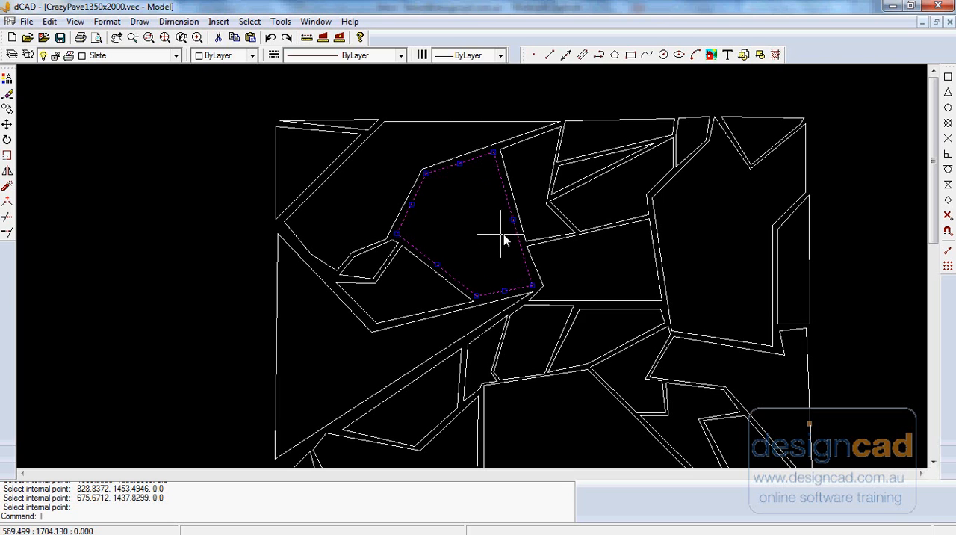
right_click(489, 232)
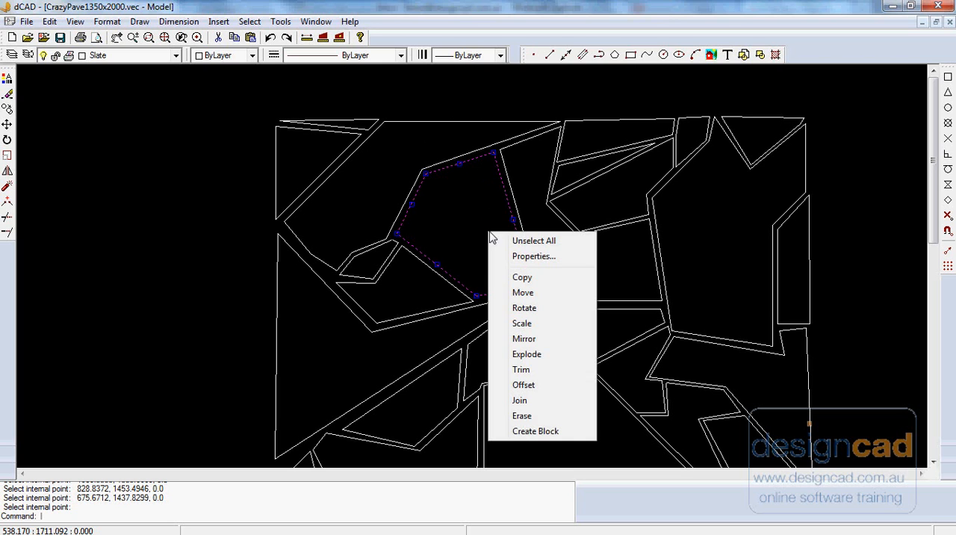
click(525, 400)
- Check the edges of the five-sided stone and its surroundings for closed outlines by selecting them one at a time
click(425, 258)
key(Escape)
click(510, 180)
key(Escape)
click(535, 267)
key(Escape)
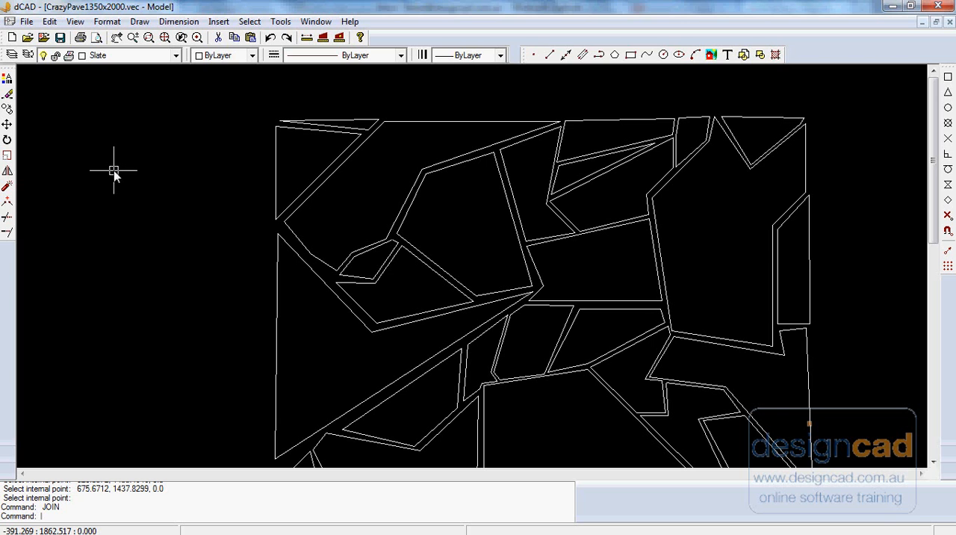
- Fill the stones across the upper half of the paving with a SOLID hatch, using internal points to find their boundaries
click(139, 21)
click(165, 254)
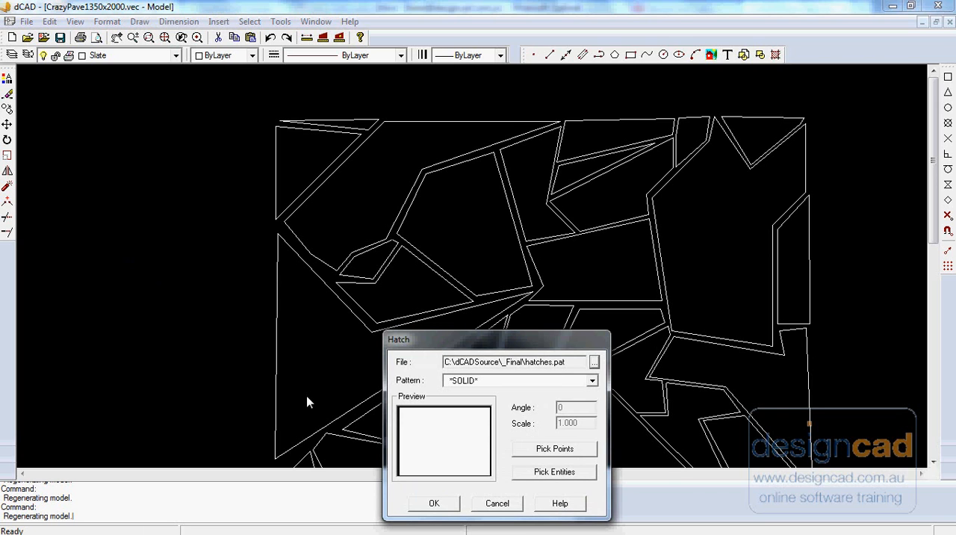
click(554, 449)
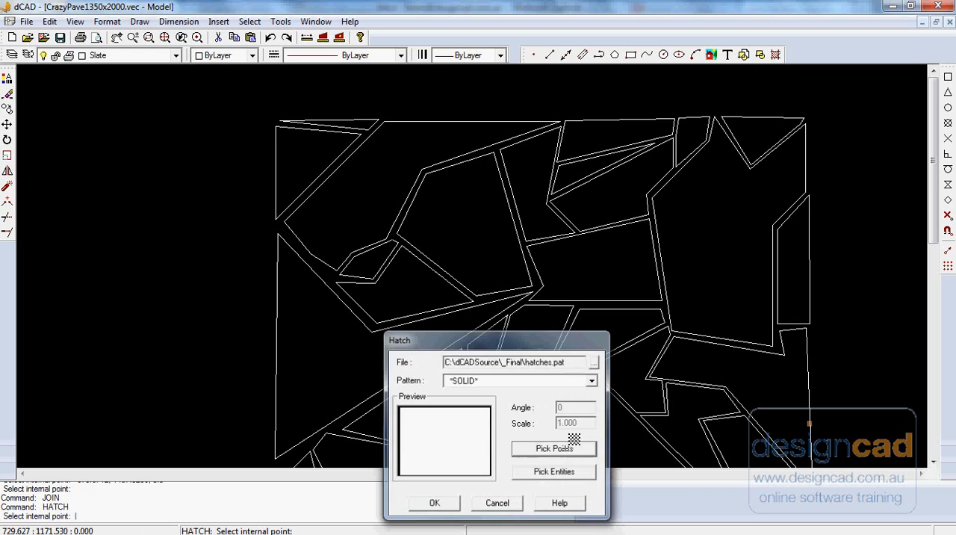
click(356, 127)
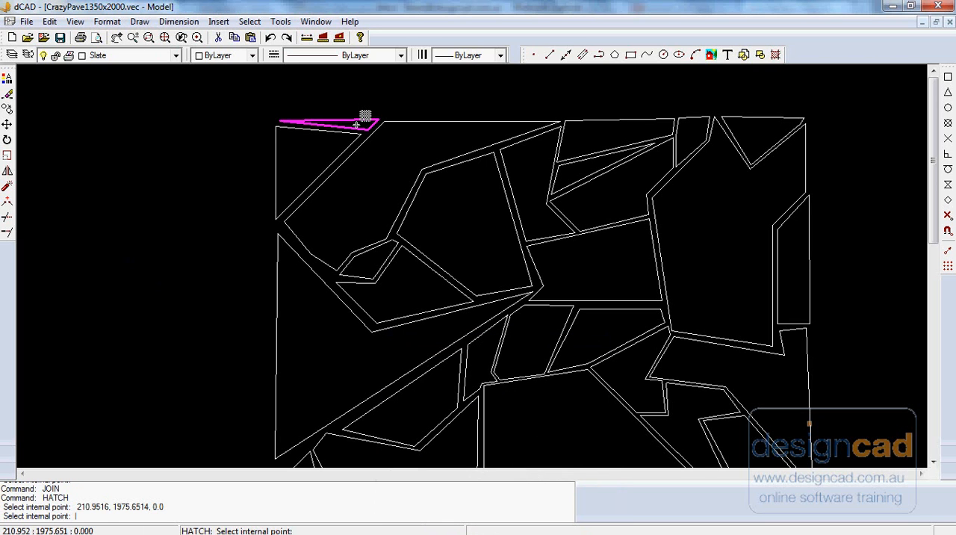
click(326, 152)
click(364, 192)
click(478, 186)
click(420, 282)
click(375, 252)
click(338, 347)
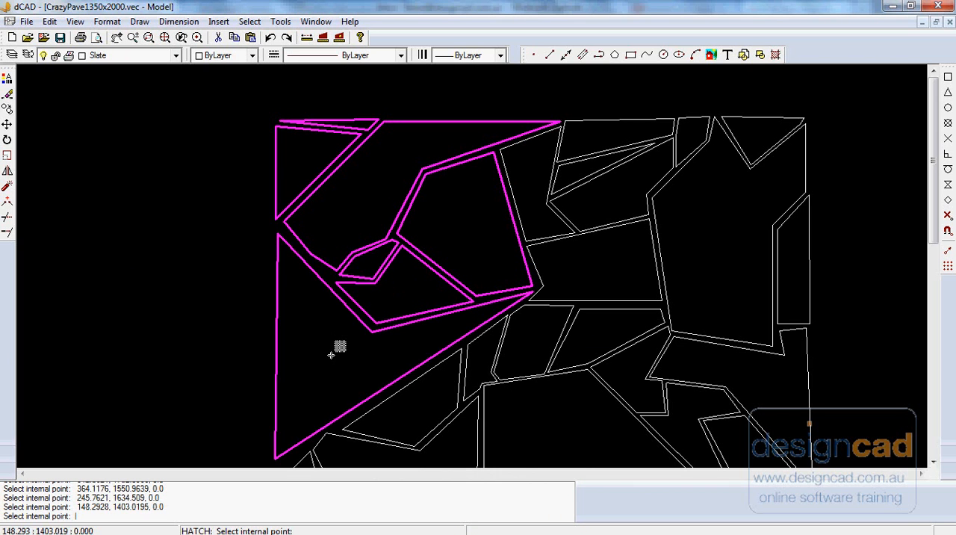
click(517, 331)
click(490, 345)
click(574, 264)
click(545, 216)
click(602, 192)
click(573, 177)
click(583, 143)
click(677, 136)
click(673, 227)
click(768, 132)
click(790, 258)
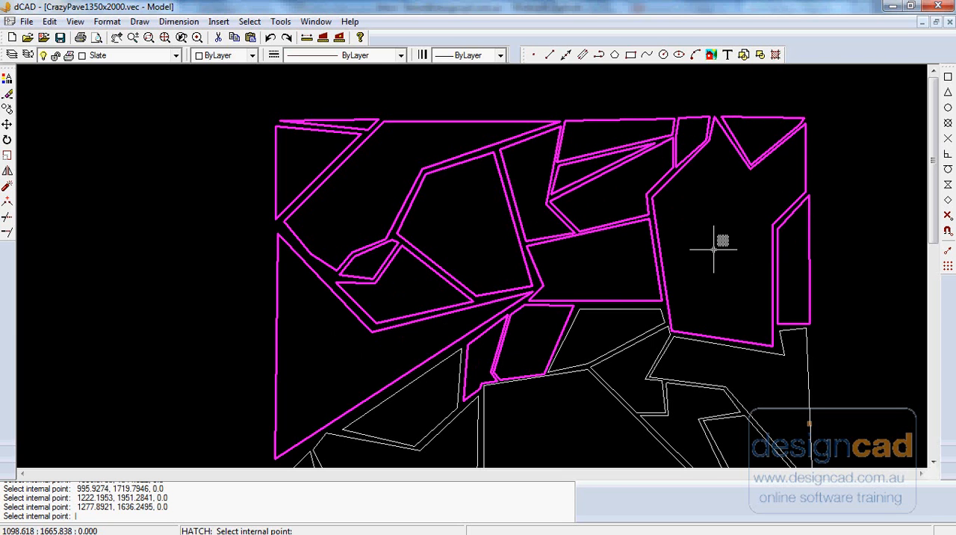
key(Return)
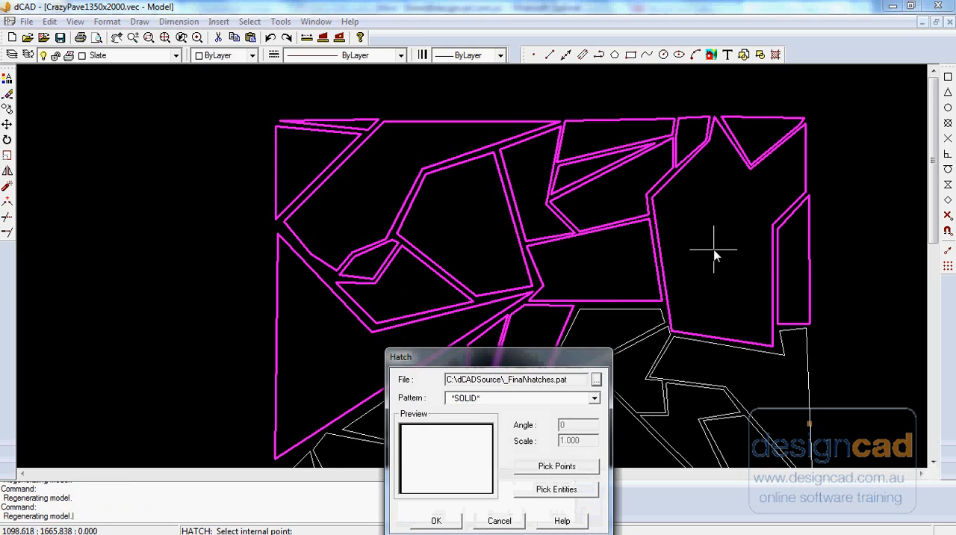
click(437, 521)
- Examine the widths of the grout gaps between the filled stones at several zoom levels
scroll(213, 315, down, 1)
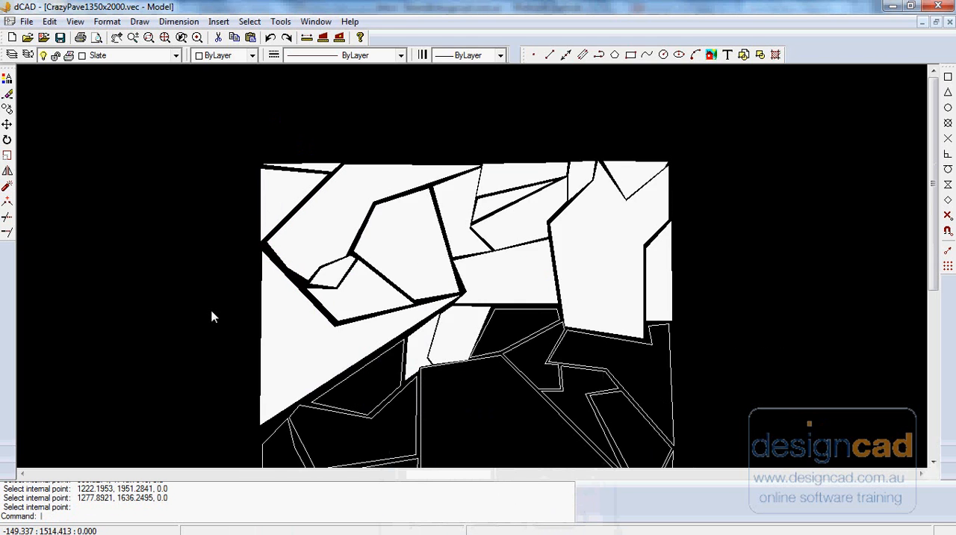
scroll(213, 317, down, 1)
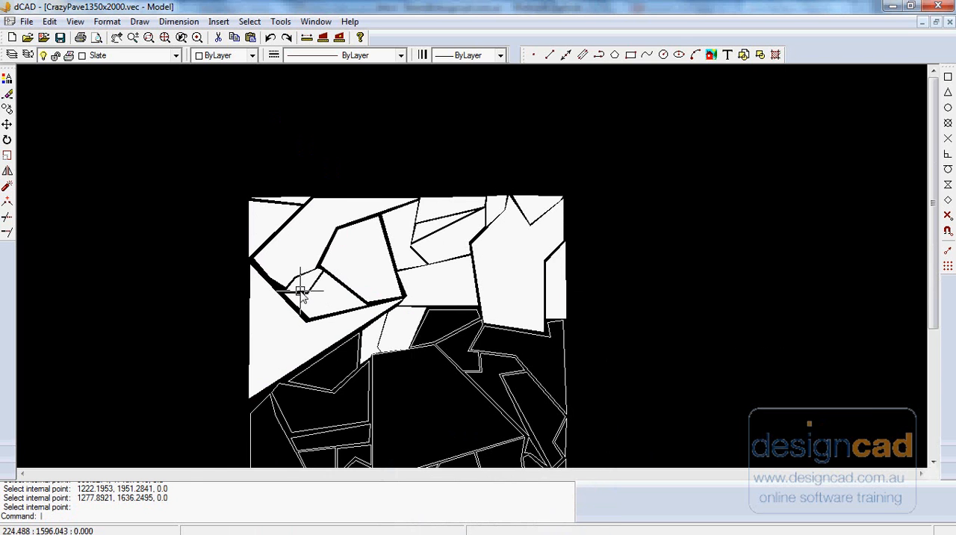
scroll(302, 294, up, 2)
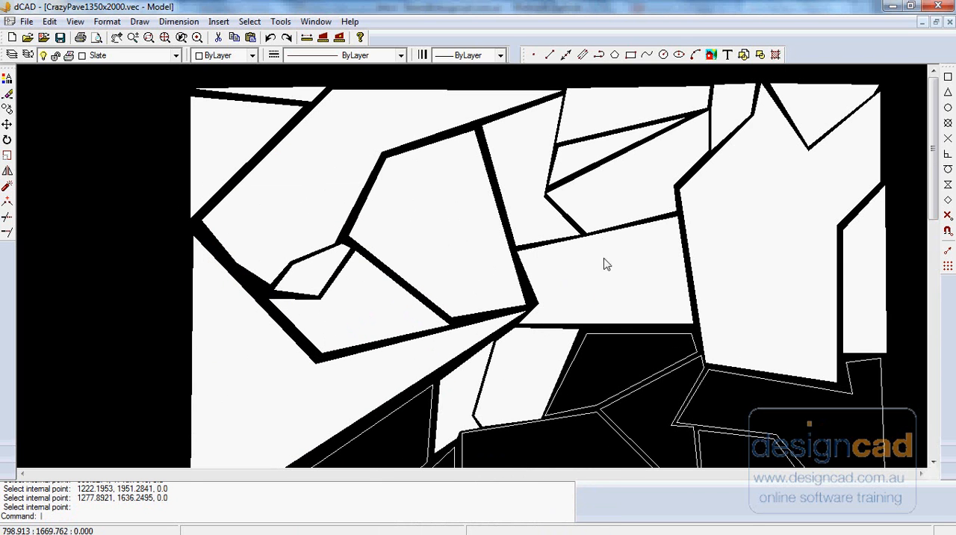
scroll(526, 247, down, 1)
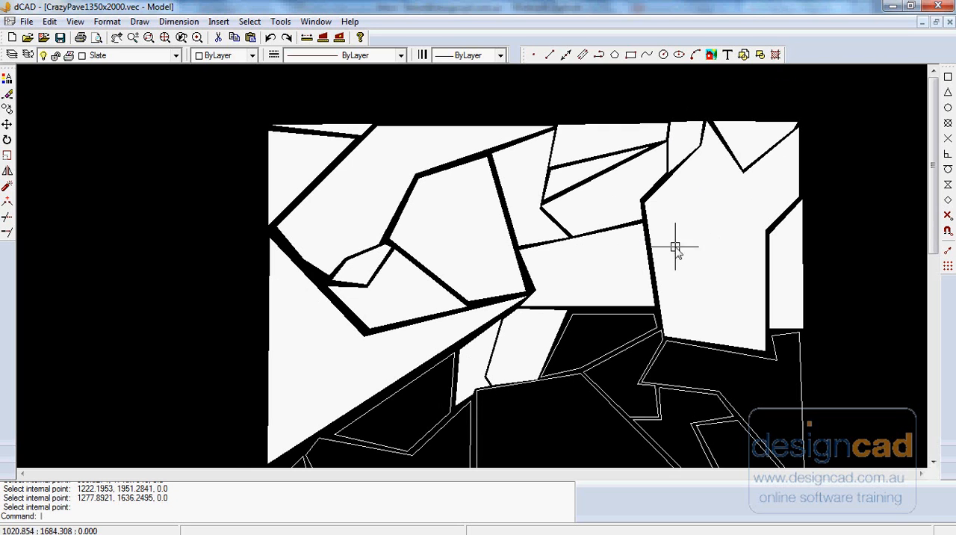
scroll(482, 280, down, 1)
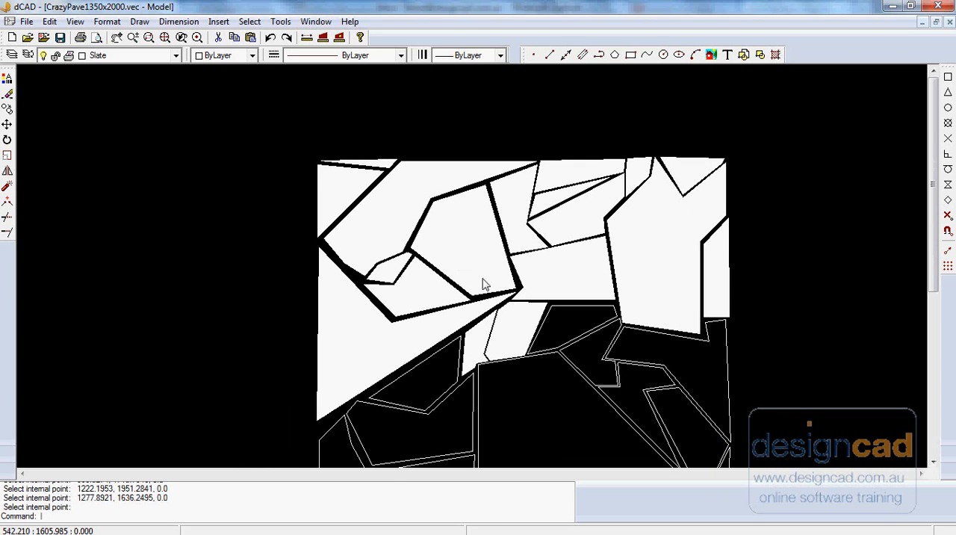
scroll(483, 285, up, 1)
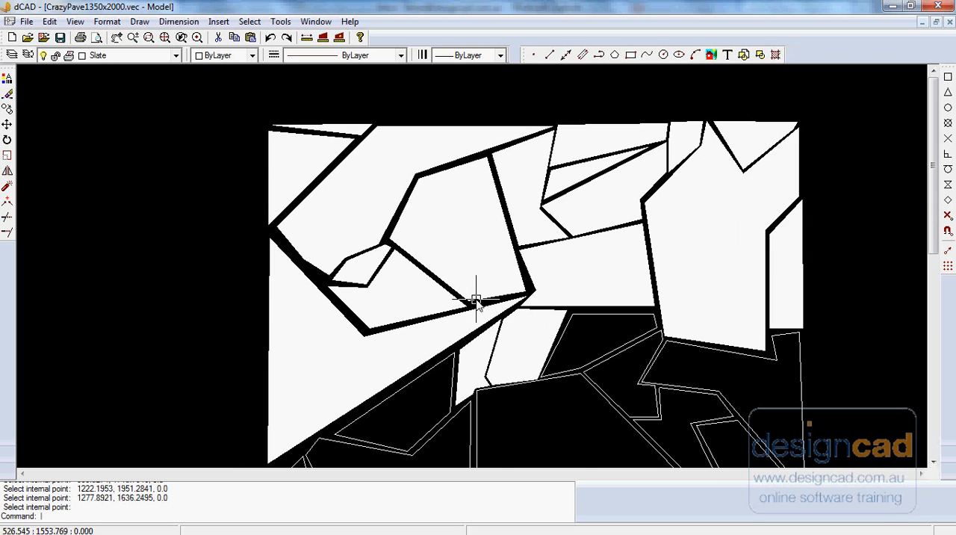
scroll(268, 288, down, 1)
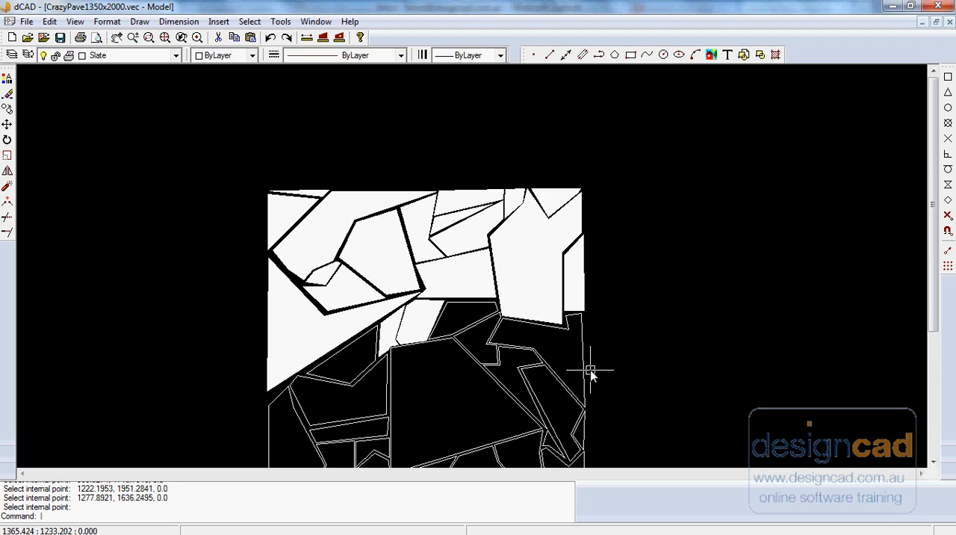
- Fill the L-shaped stone on the paving's right edge and the two stones below it with a SOLID hatch, using their outlines as boundary entities
click(140, 21)
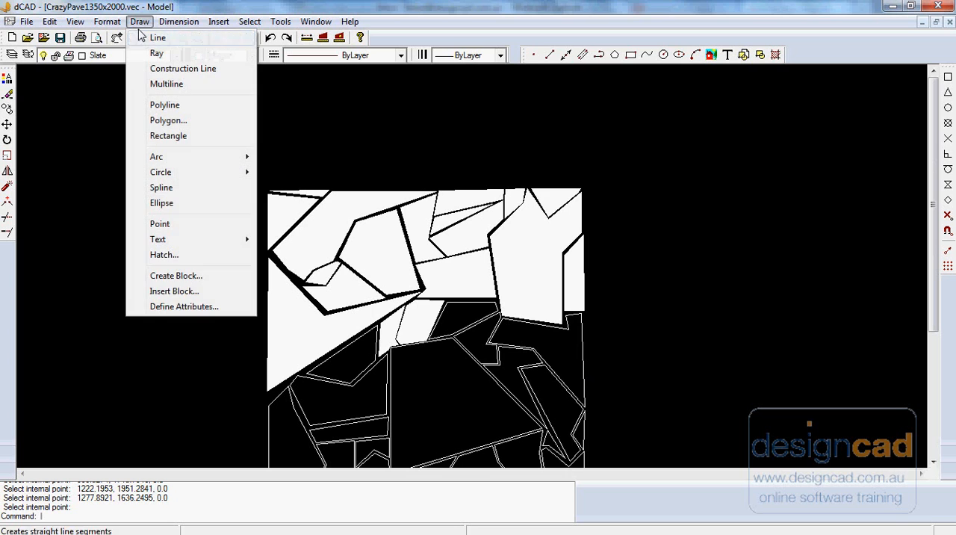
click(165, 254)
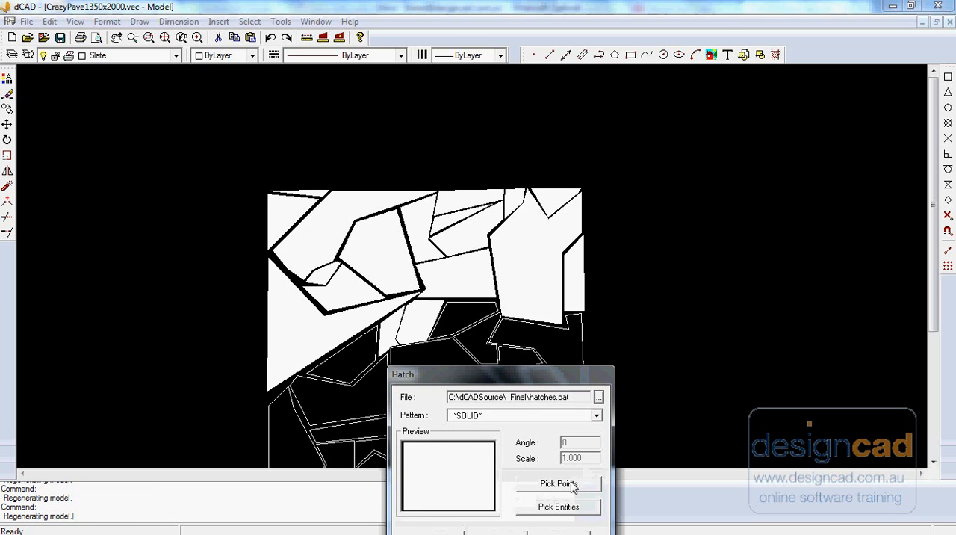
click(577, 507)
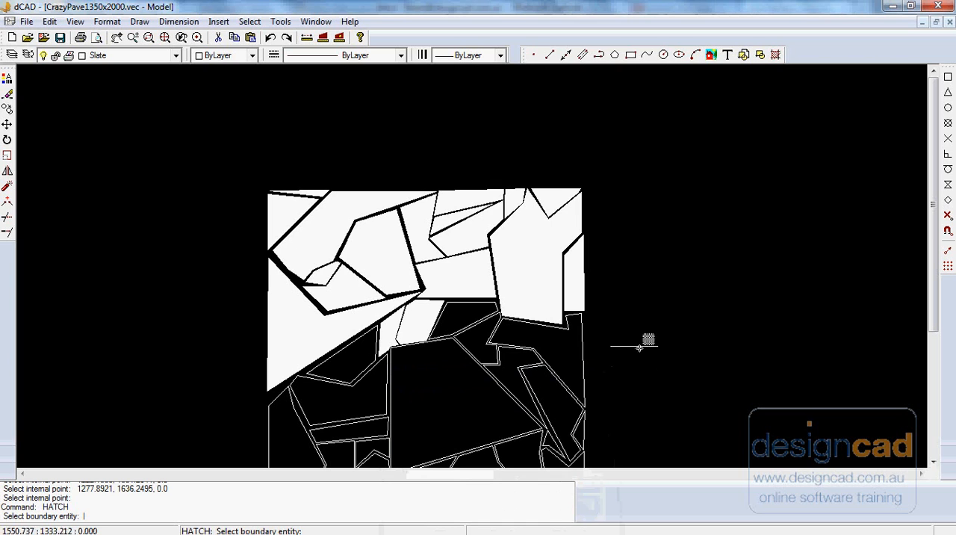
click(585, 353)
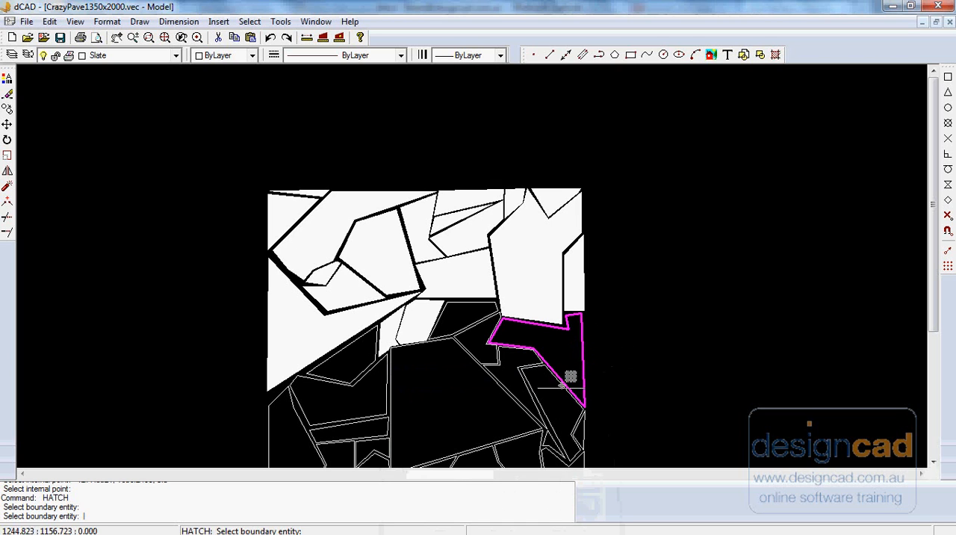
click(542, 403)
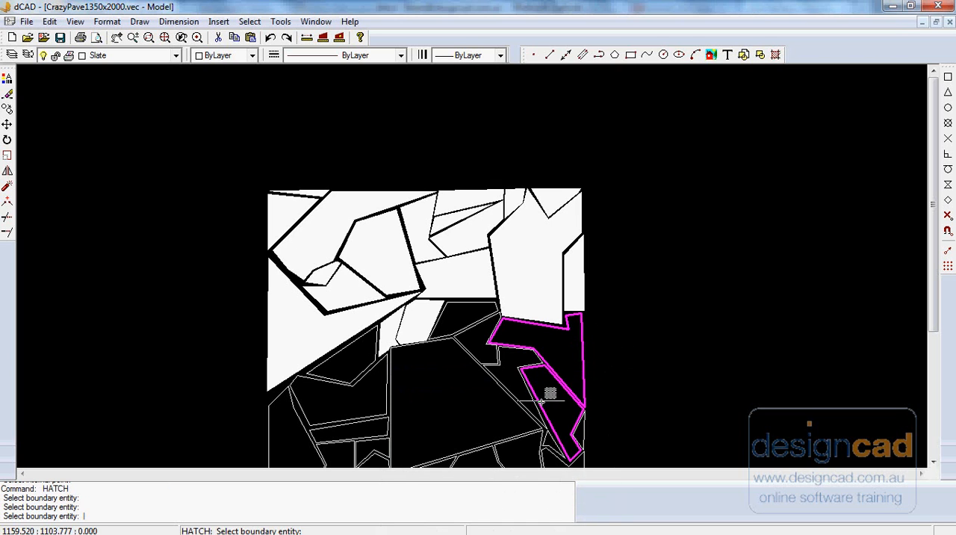
scroll(590, 419, up, 2)
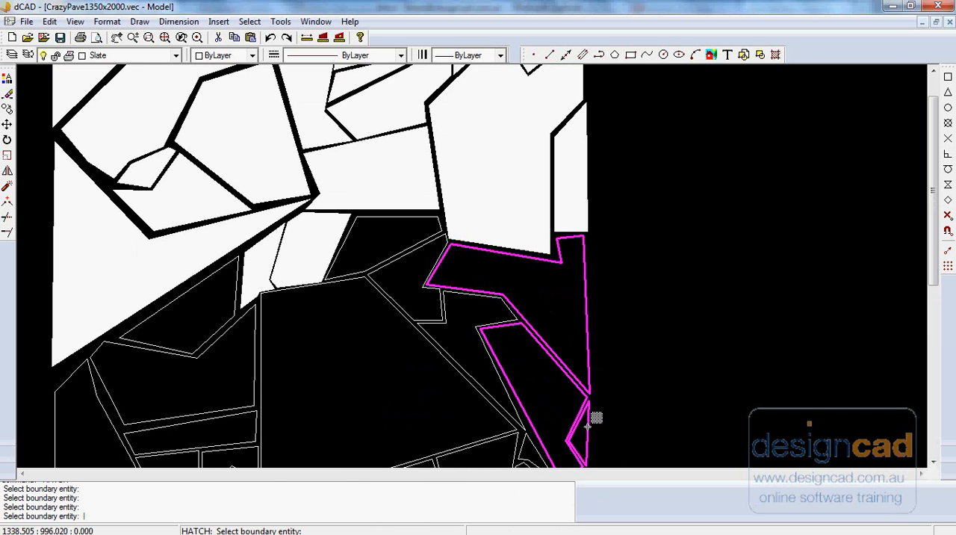
scroll(349, 377, down, 1)
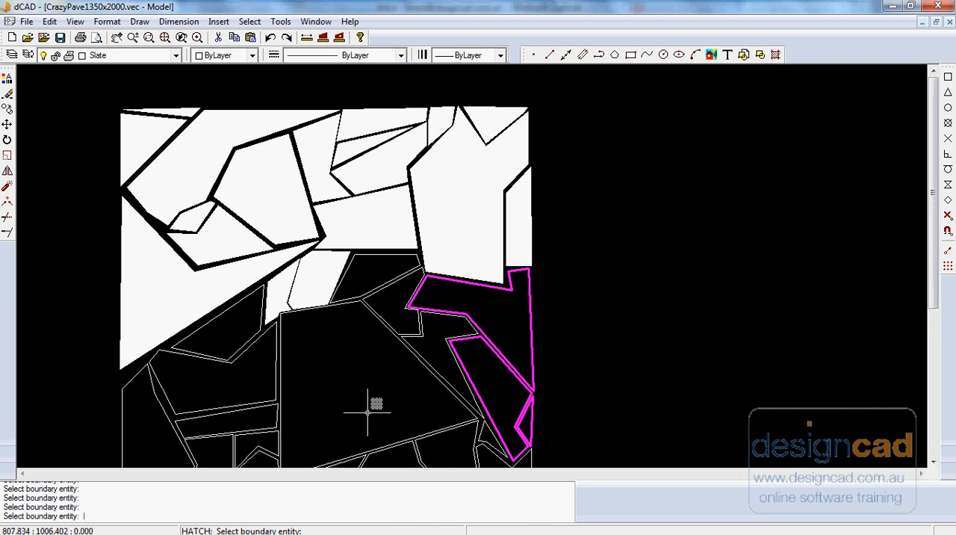
right_click(649, 320)
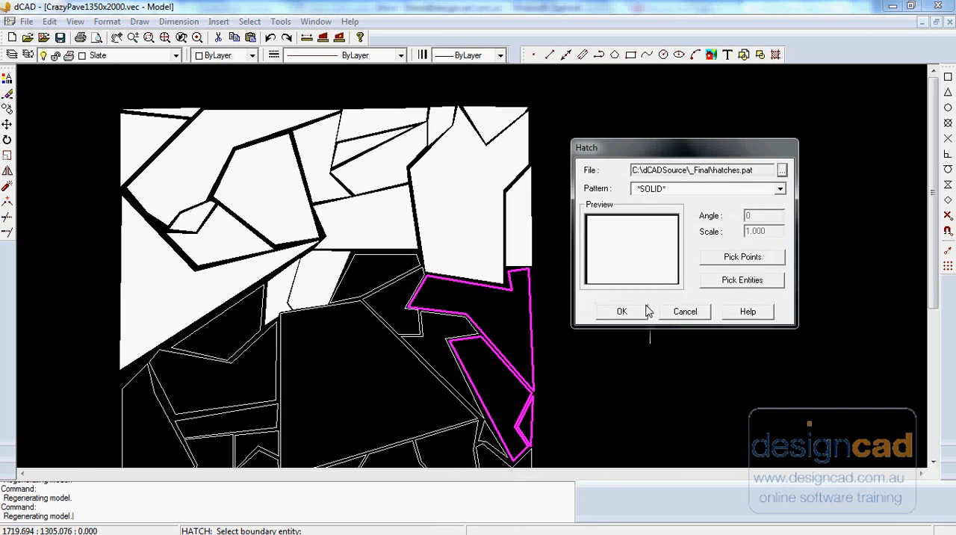
click(637, 311)
- Repeat the SOLID hatch for the unfilled stones in the middle and left of the paving, using internal points
right_click(656, 289)
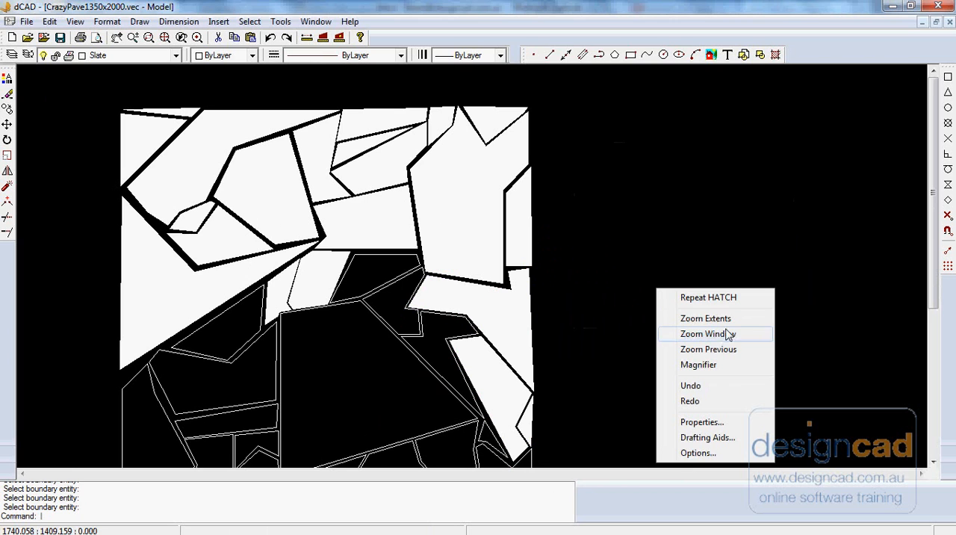
click(724, 298)
click(747, 274)
click(457, 324)
click(405, 322)
click(389, 266)
click(367, 363)
click(262, 369)
click(235, 335)
click(237, 423)
click(163, 437)
key(Return)
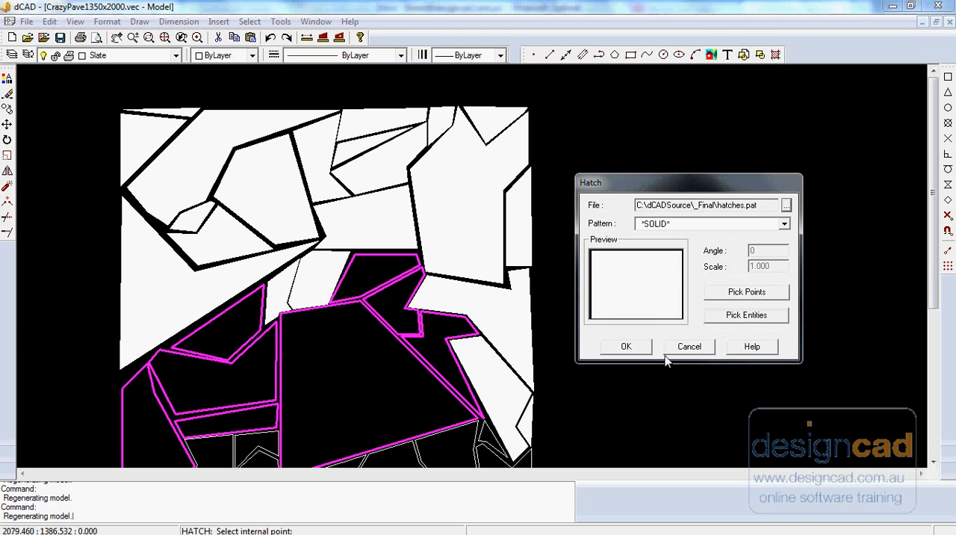
click(627, 347)
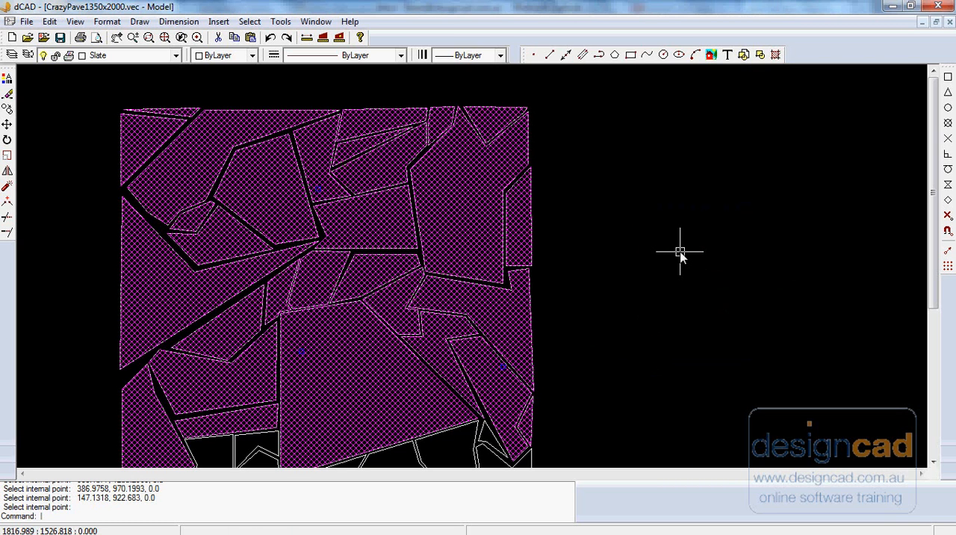
- Erase all the solid hatches, keeping the stone outlines
key(Delete)
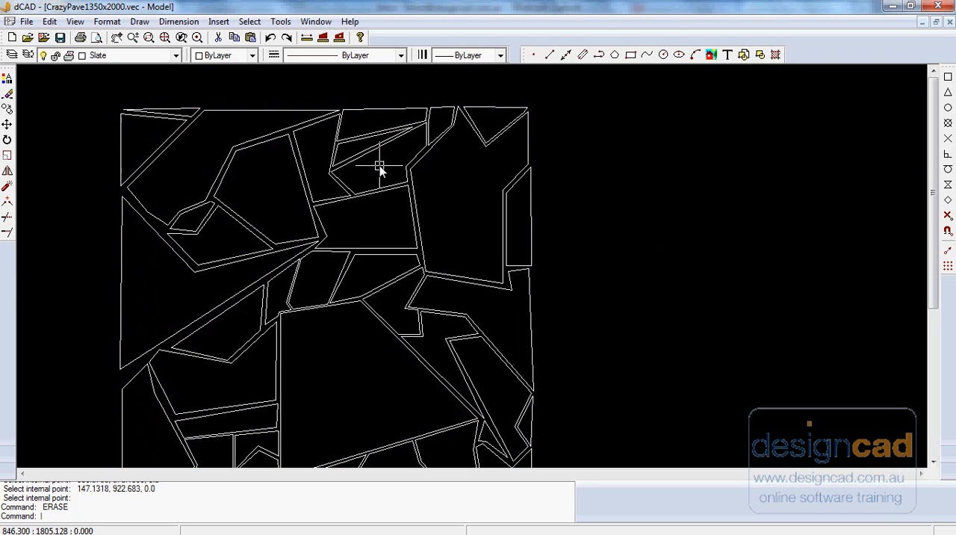
- Move both left corners and the upper-right corner of the four-sided stone at the paving's top edge inward to widen its gaps
scroll(378, 167, up, 2)
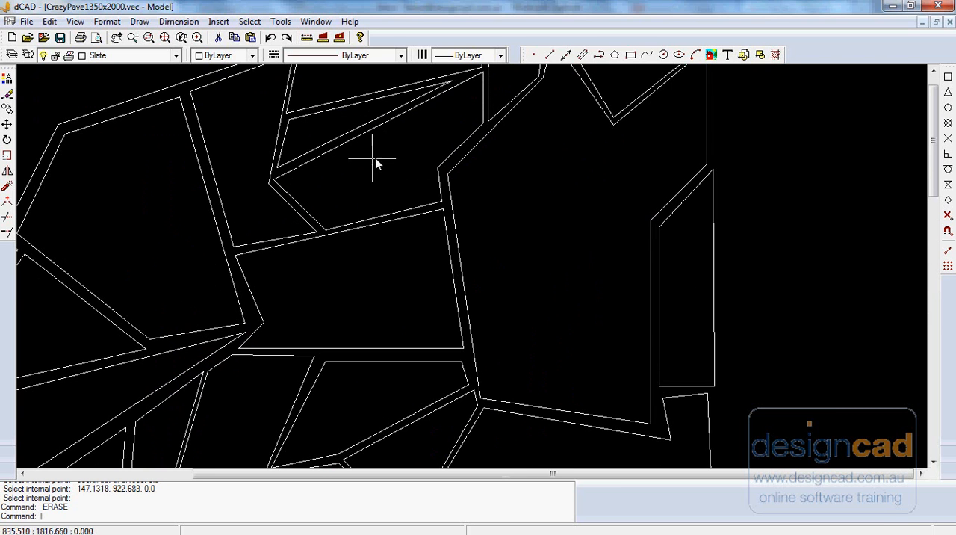
middle_drag(421, 134, 354, 255)
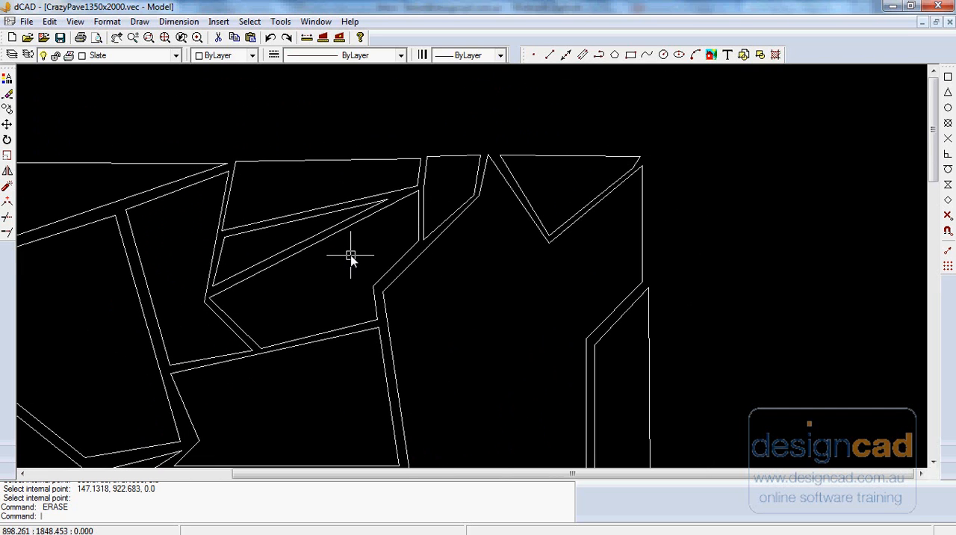
click(308, 210)
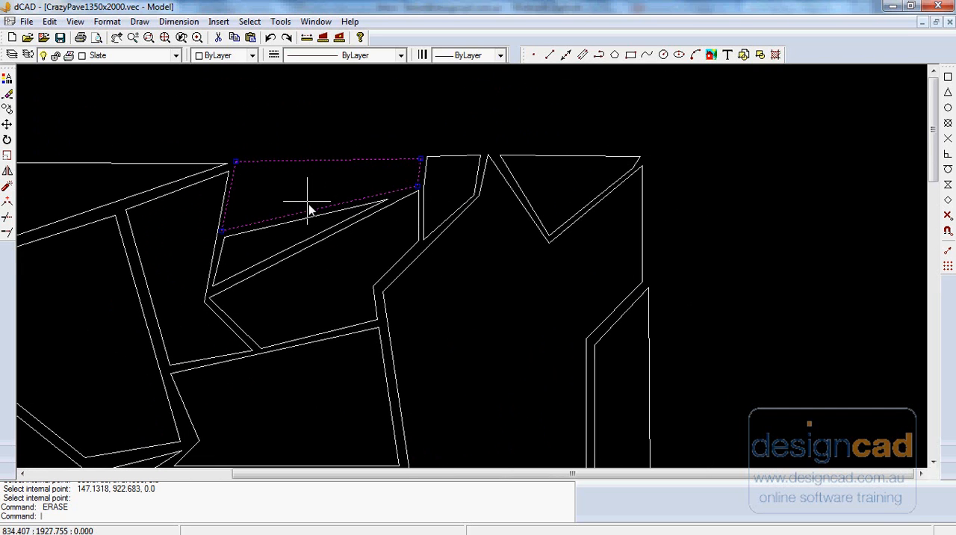
click(229, 231)
click(238, 171)
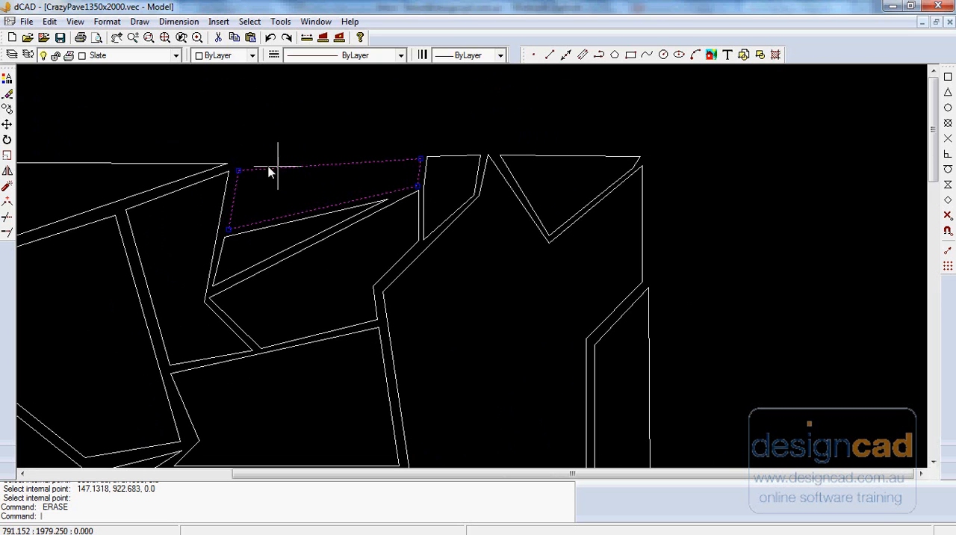
click(420, 159)
click(416, 161)
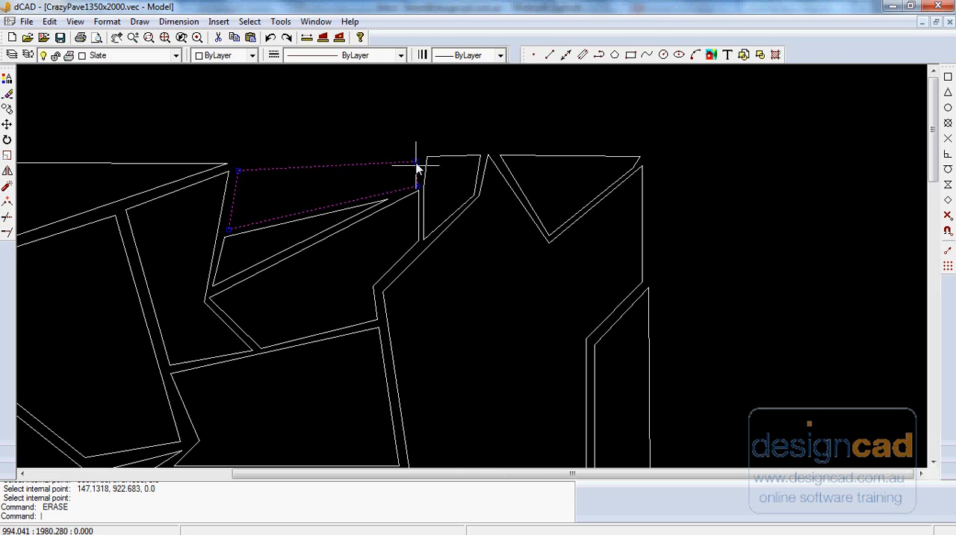
key(Escape)
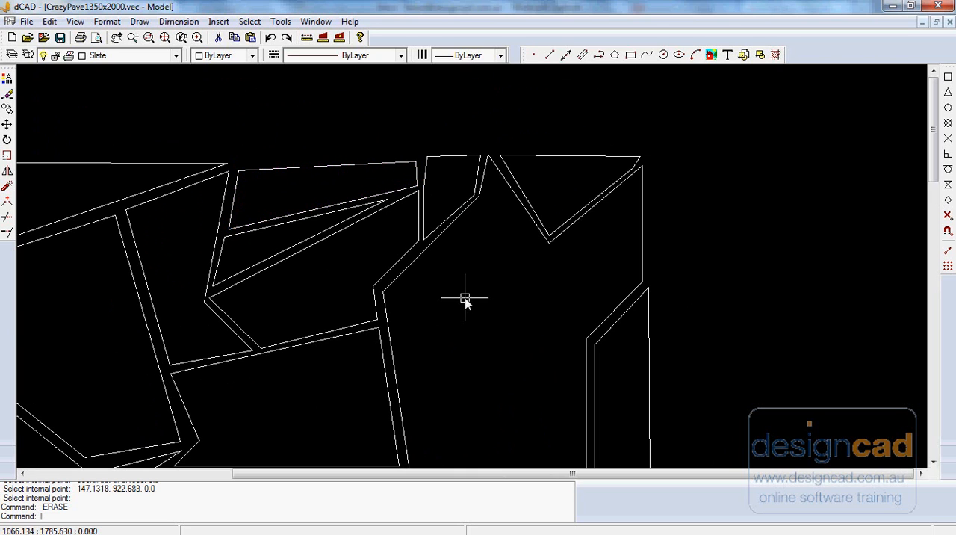
- Move the lower-left corner and middle left vertex of the small adjacent top-edge stone inward to widen the gap
click(425, 222)
click(424, 239)
click(428, 233)
click(423, 187)
click(429, 188)
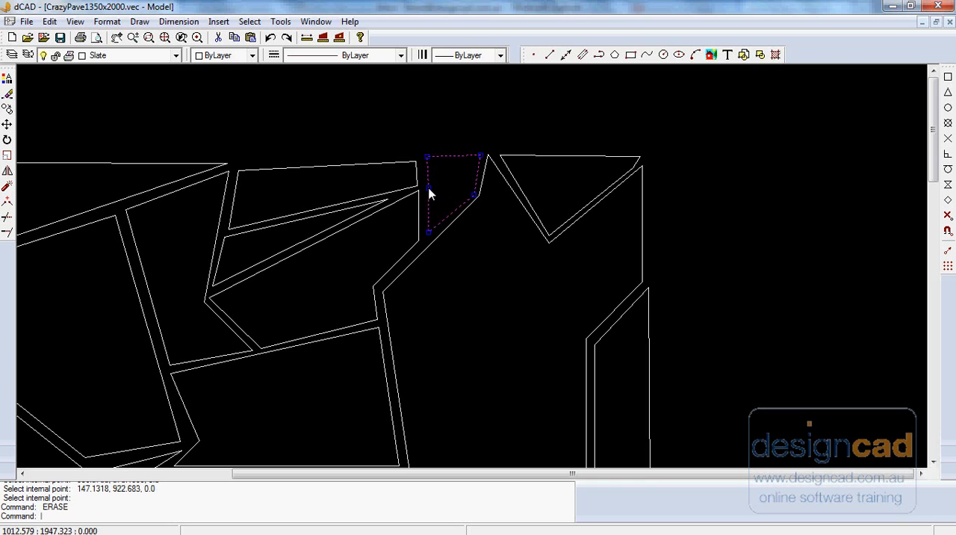
key(Escape)
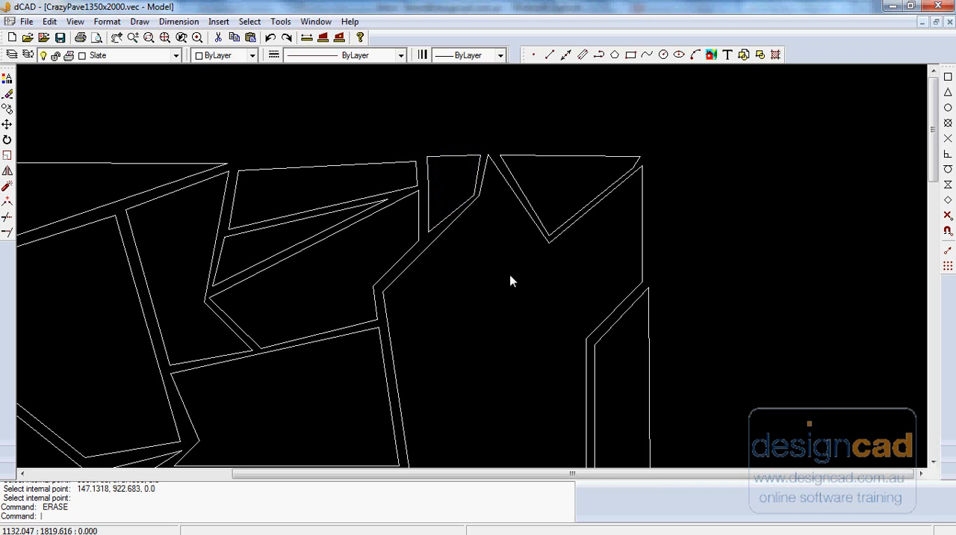